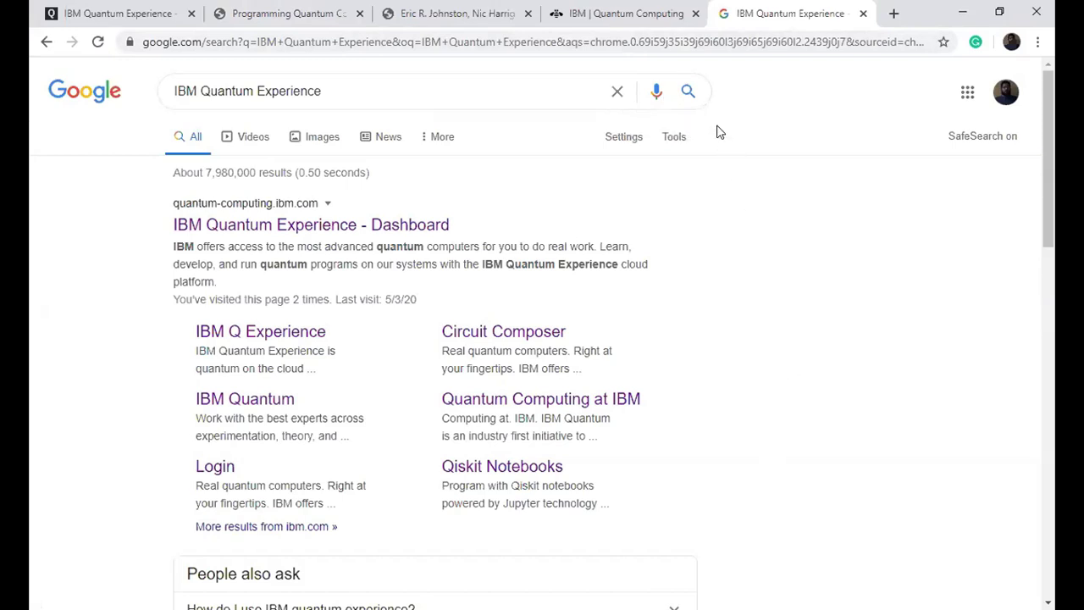
Open the Qiskit Notebooks page from the IBM Quantum Experience dashboard and create a new notebook.
key("ctrl+shift+Tab")
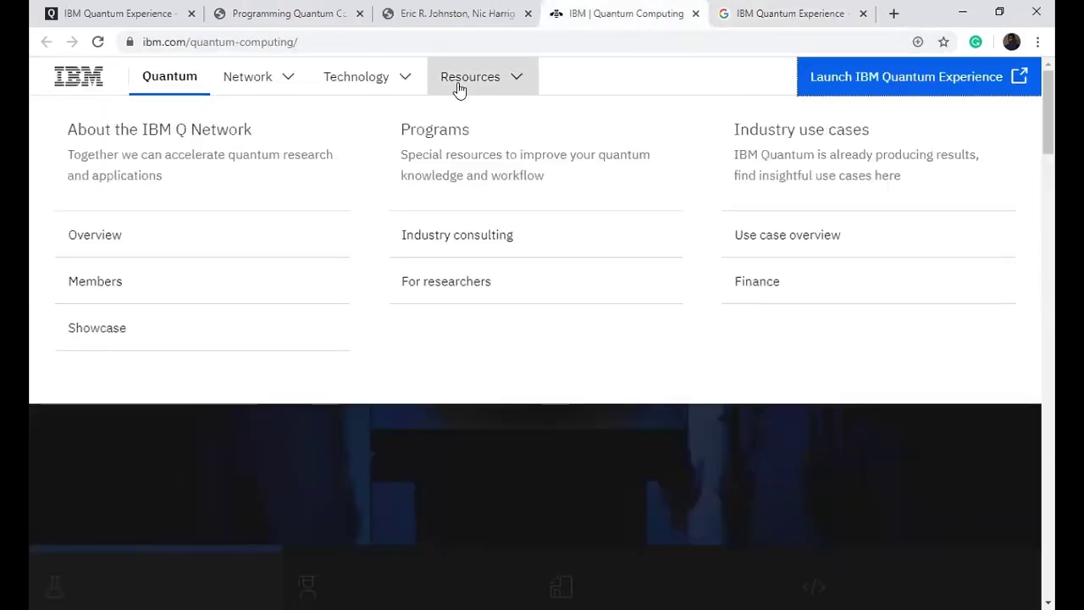
left_click(851, 151)
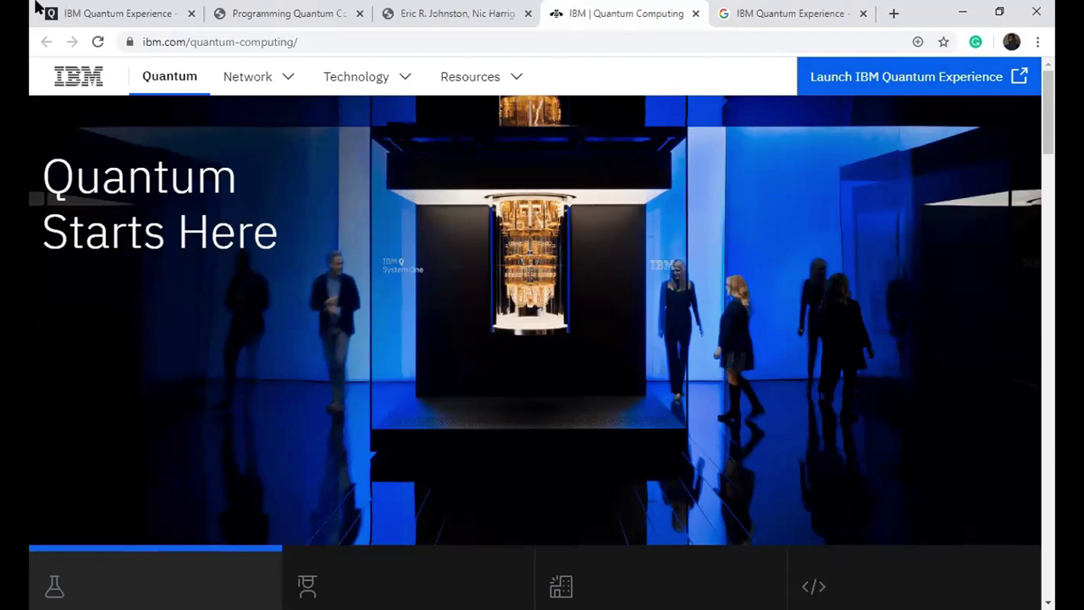
left_click(98, 12)
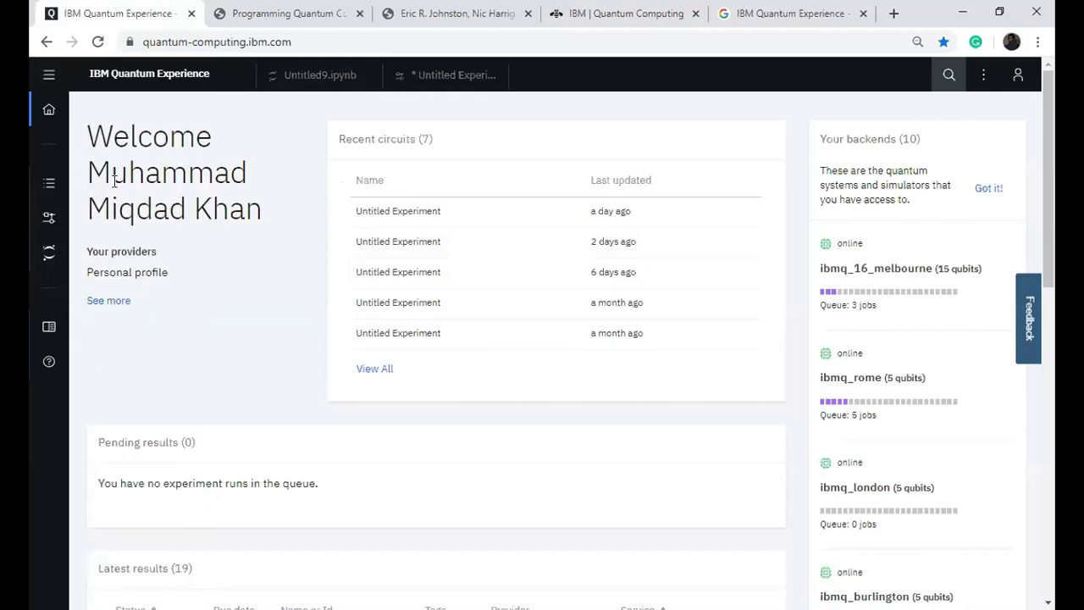
mouse_move(111, 258)
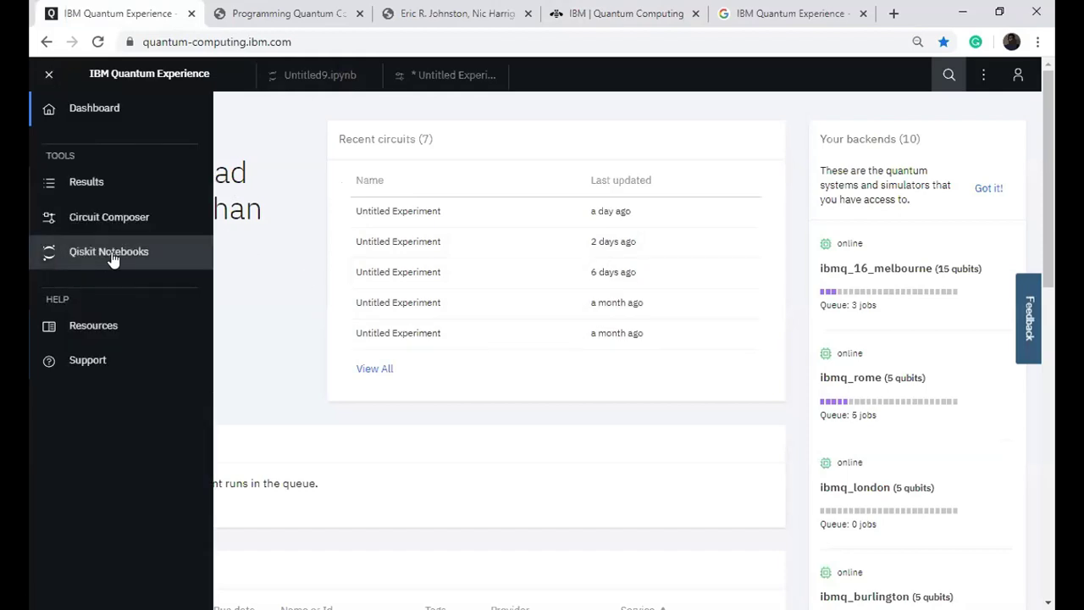
left_click(112, 256)
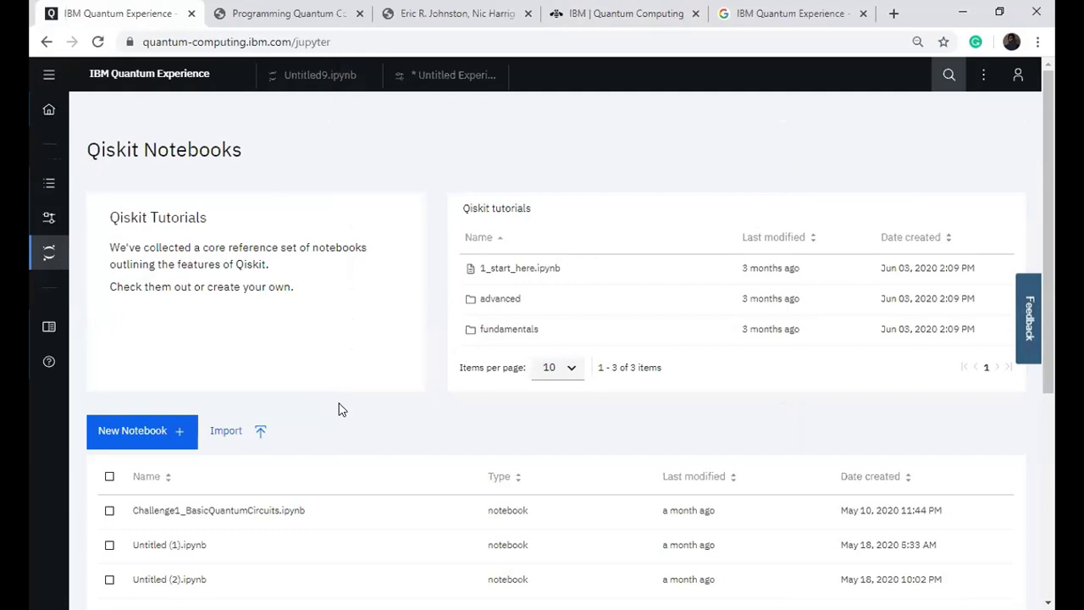
left_click(138, 444)
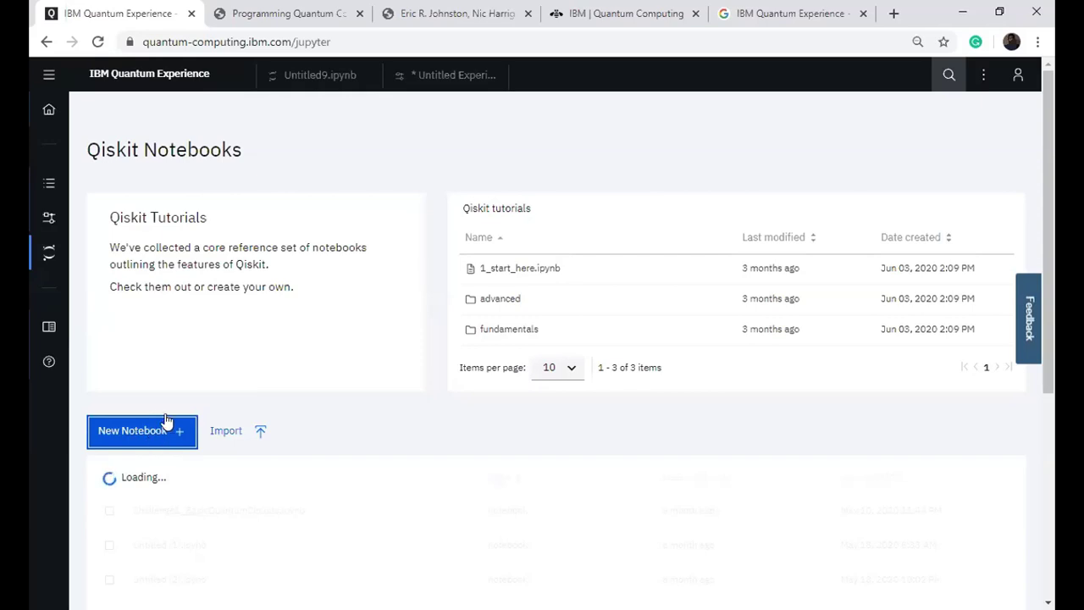
In Untitled9.ipynb, enter print ("Helllo Quantum World") in the empty code cell and run it.
left_click(328, 76)
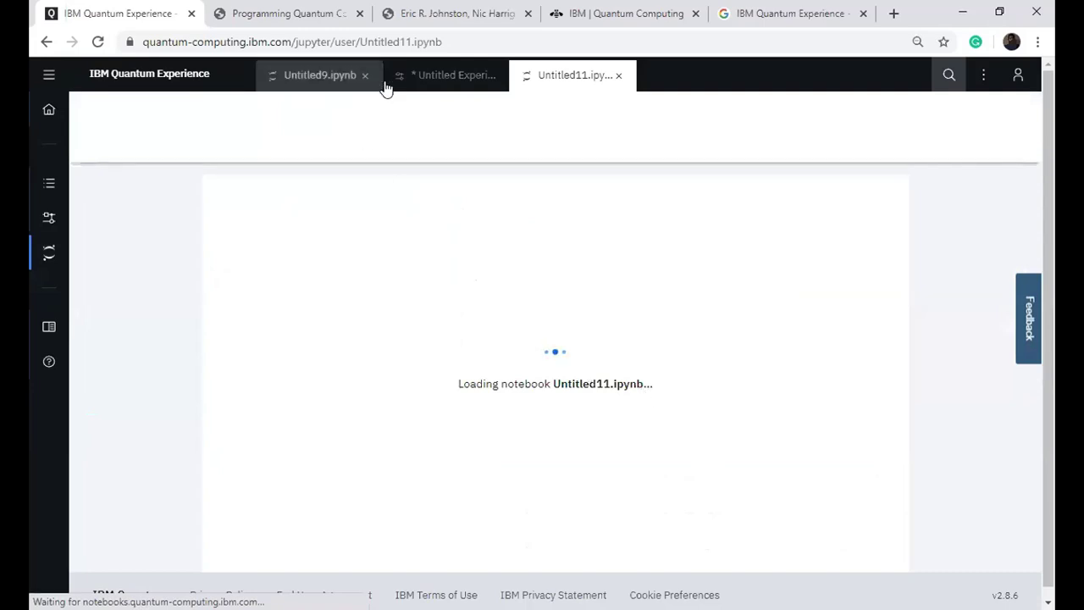
left_click(314, 76)
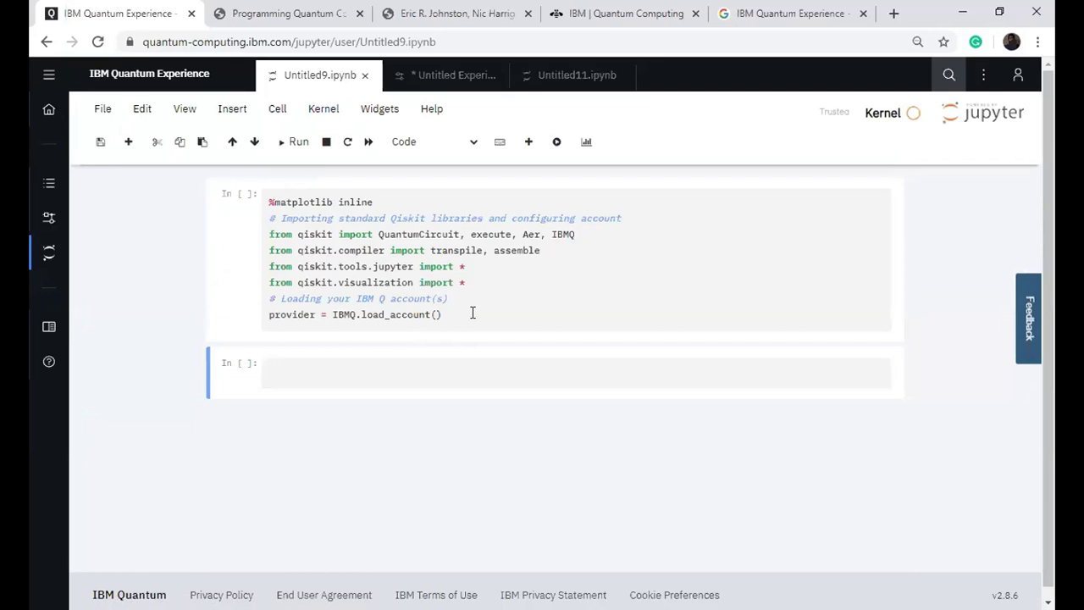
left_click(443, 368)
type("print")
type(" (\"Helllo Quantu")
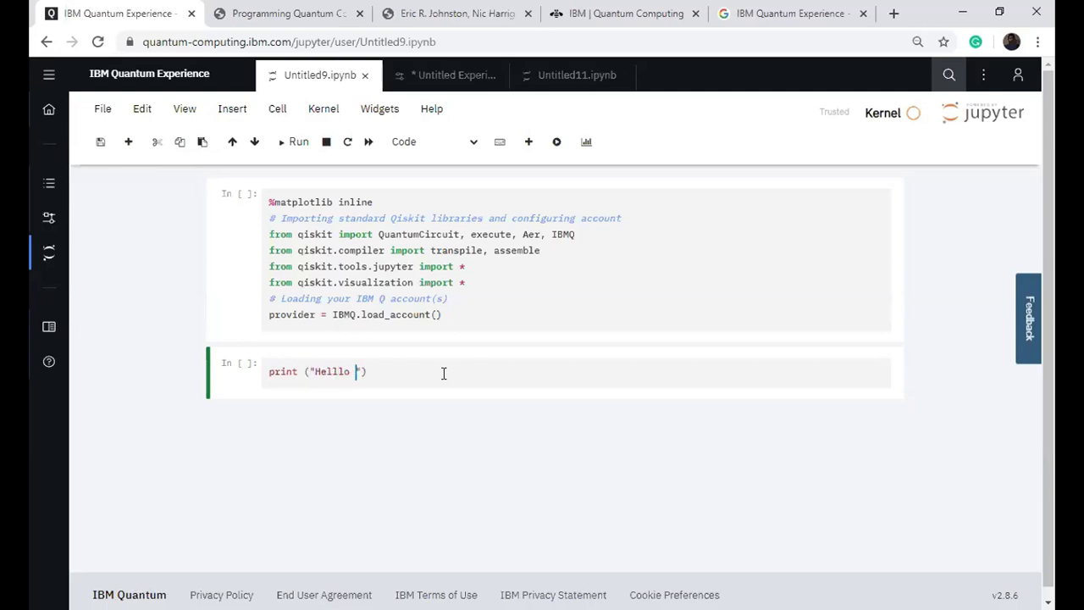
type("m World")
key("End")
key("shift+Return")
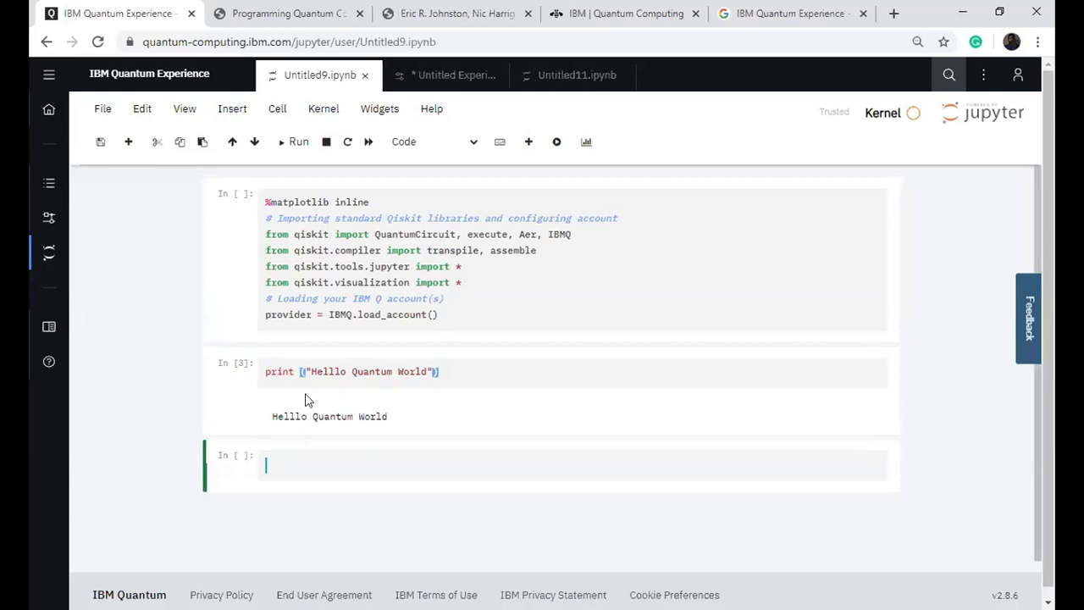
Correct the printed text to "Hello Quantum World" and rerun the cell.
left_click(325, 372)
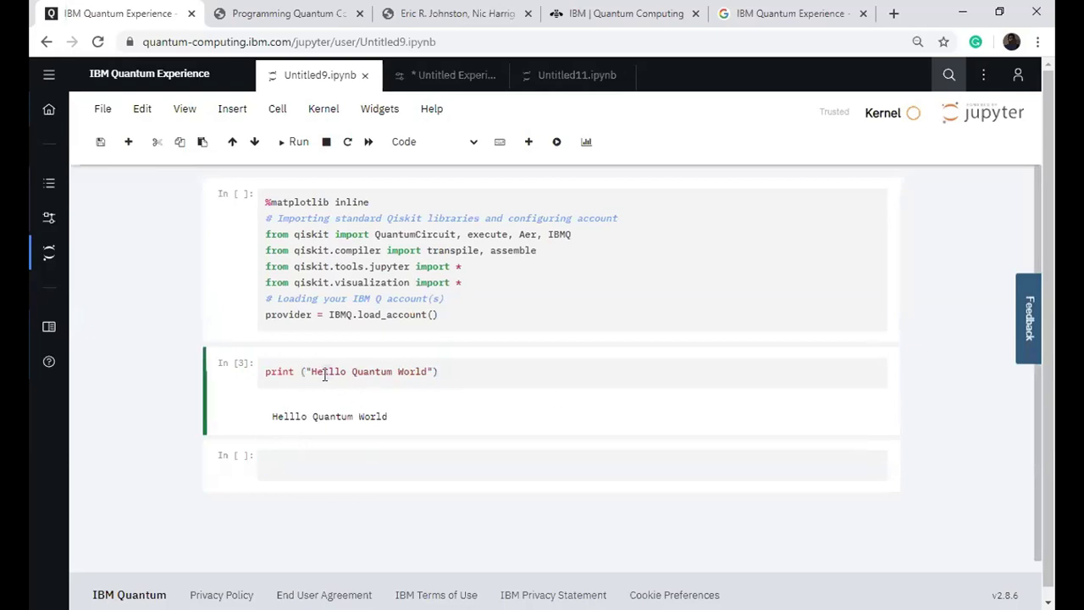
key("Delete")
key("shift+Return")
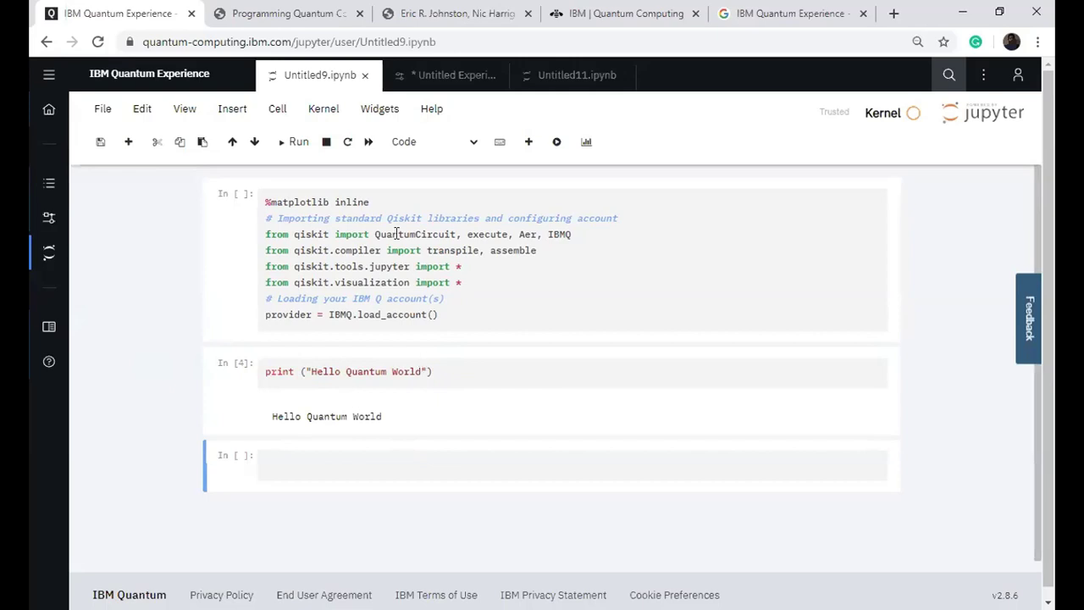
Start a new circuit in the Circuit Composer and place an H gate on qubit q[0].
mouse_move(50, 252)
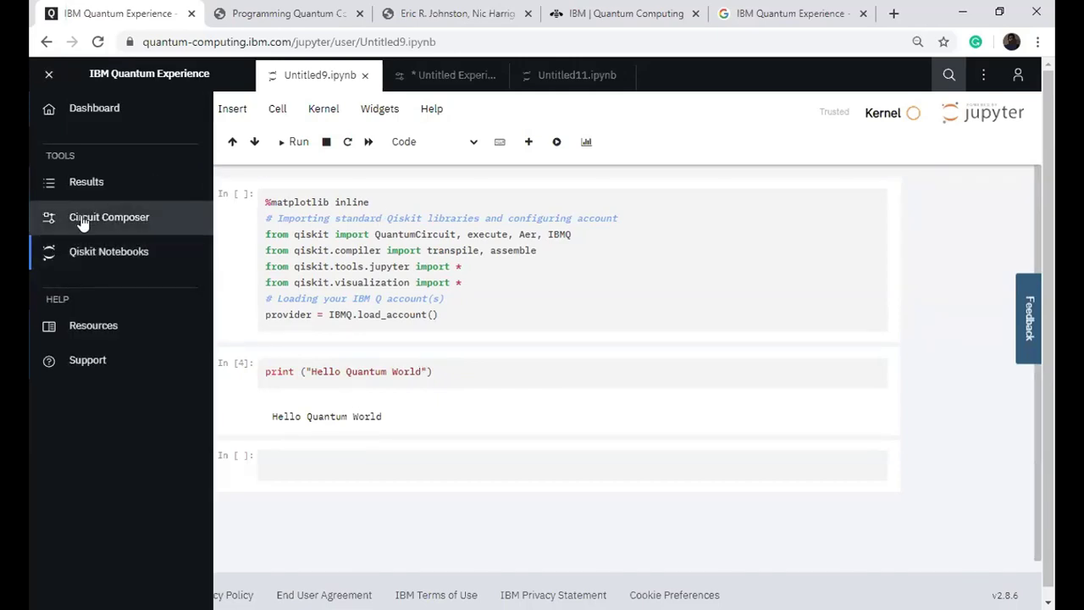
left_click(83, 221)
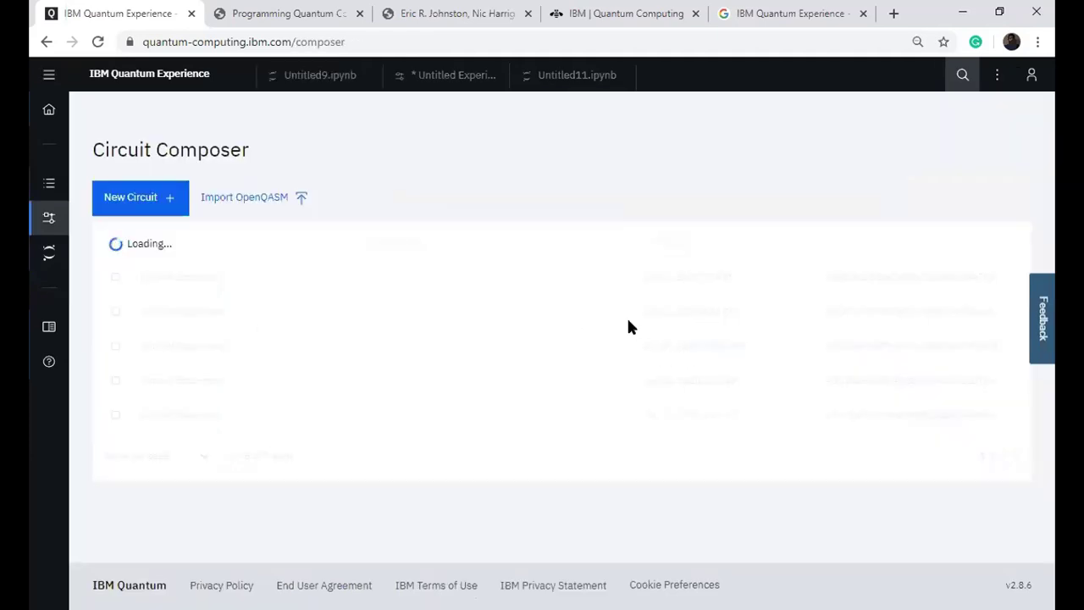
left_click(169, 211)
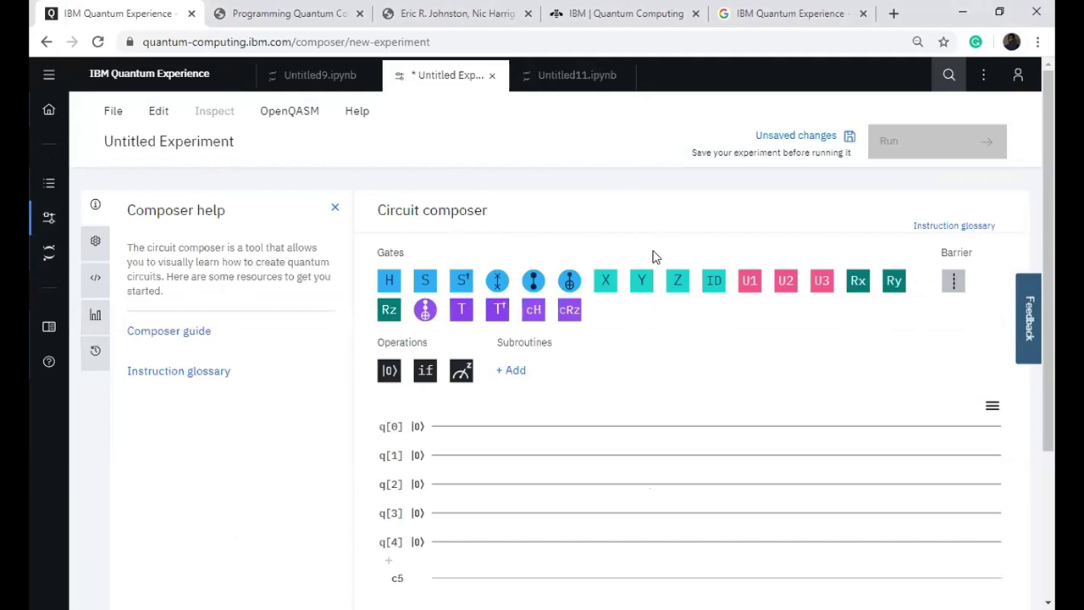
left_click_drag(389, 280, 457, 428)
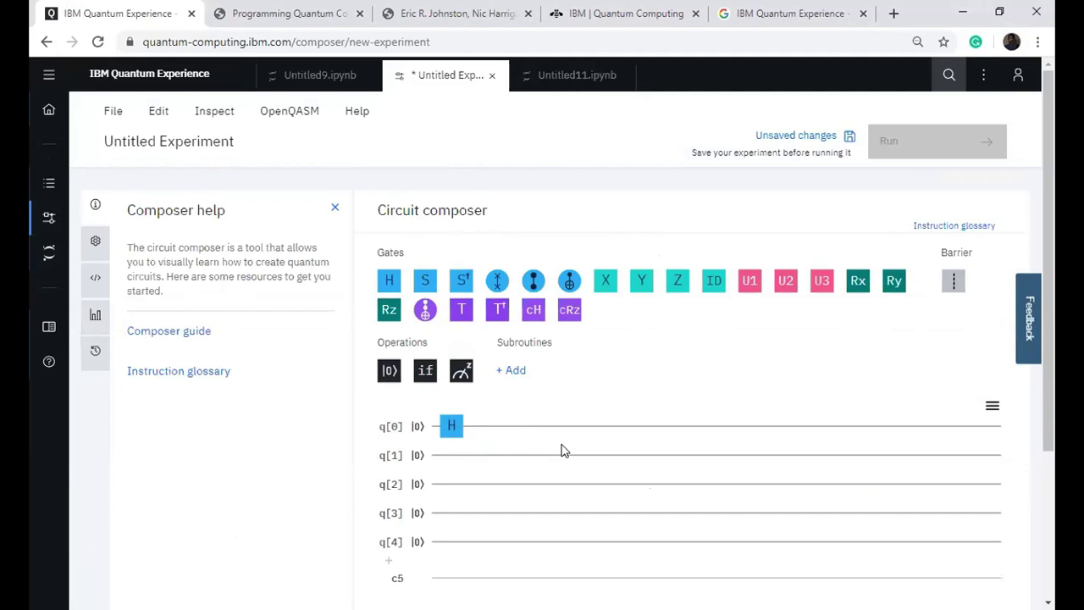
Save the circuit and run it on the ibmq_qasm_simulator backend with 1024 shots.
left_click(792, 138)
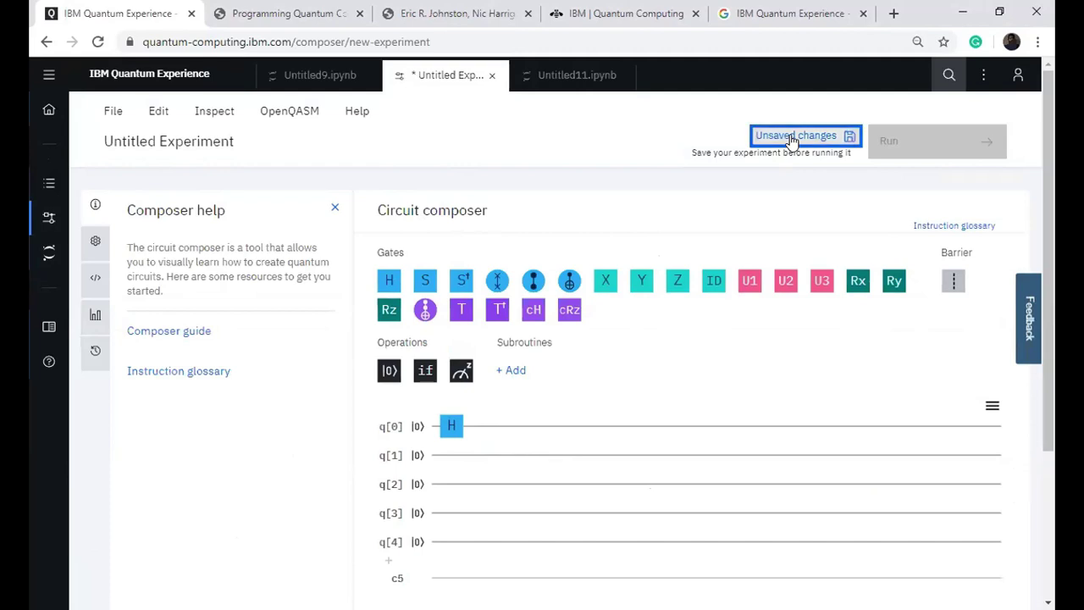
left_click(762, 135)
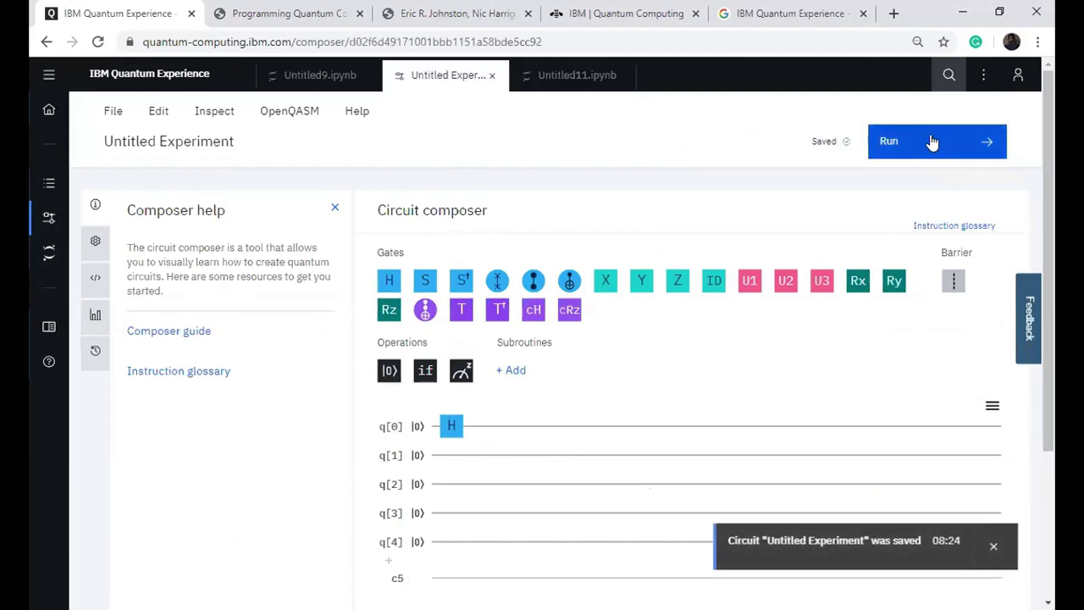
left_click(930, 141)
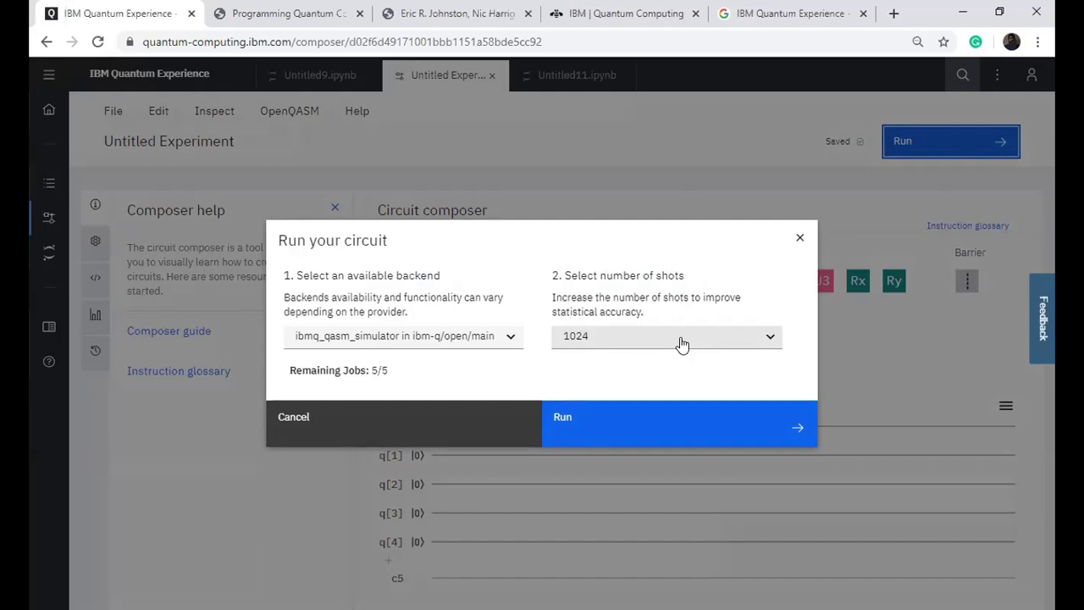
left_click(681, 344)
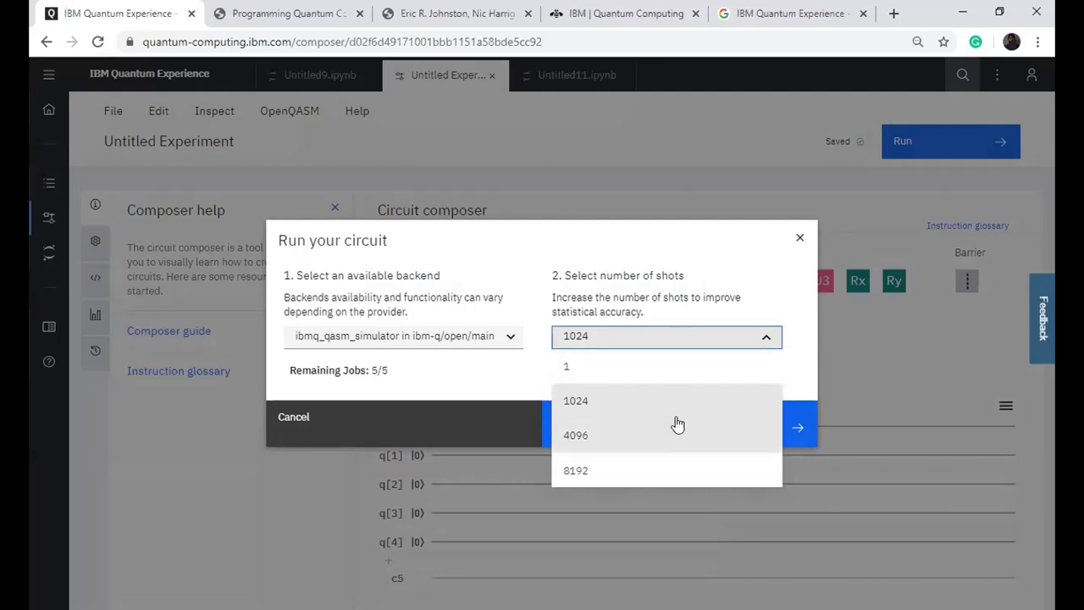
left_click(698, 337)
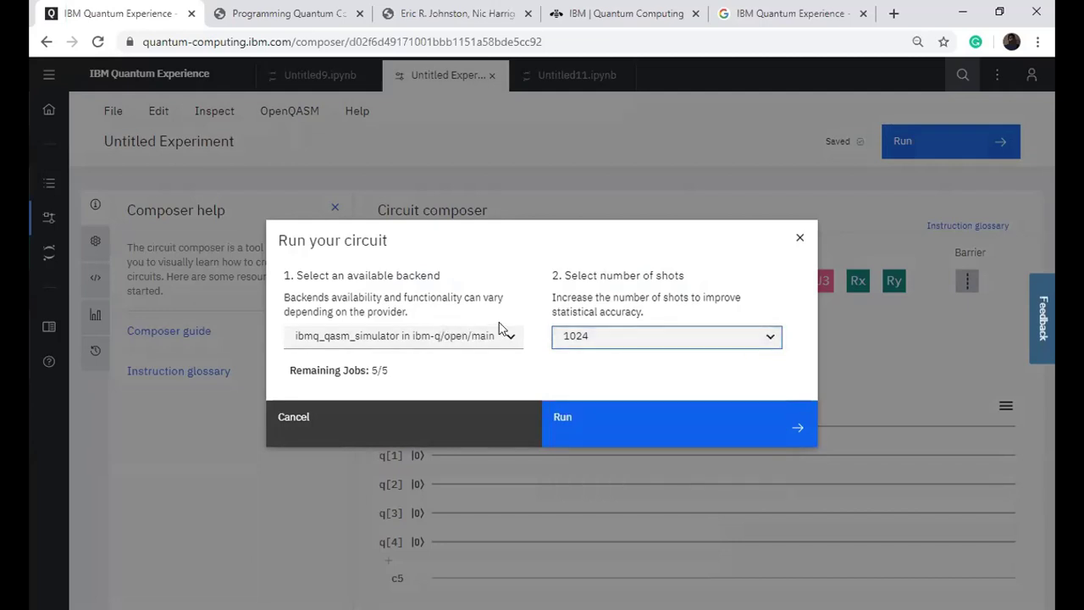
left_click(504, 343)
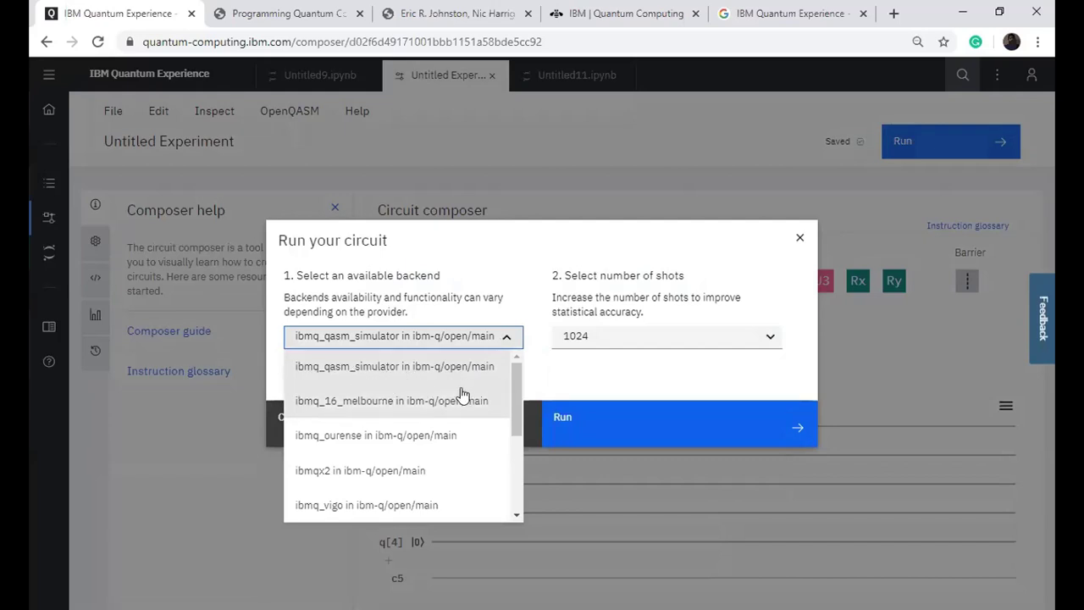
left_click(507, 341)
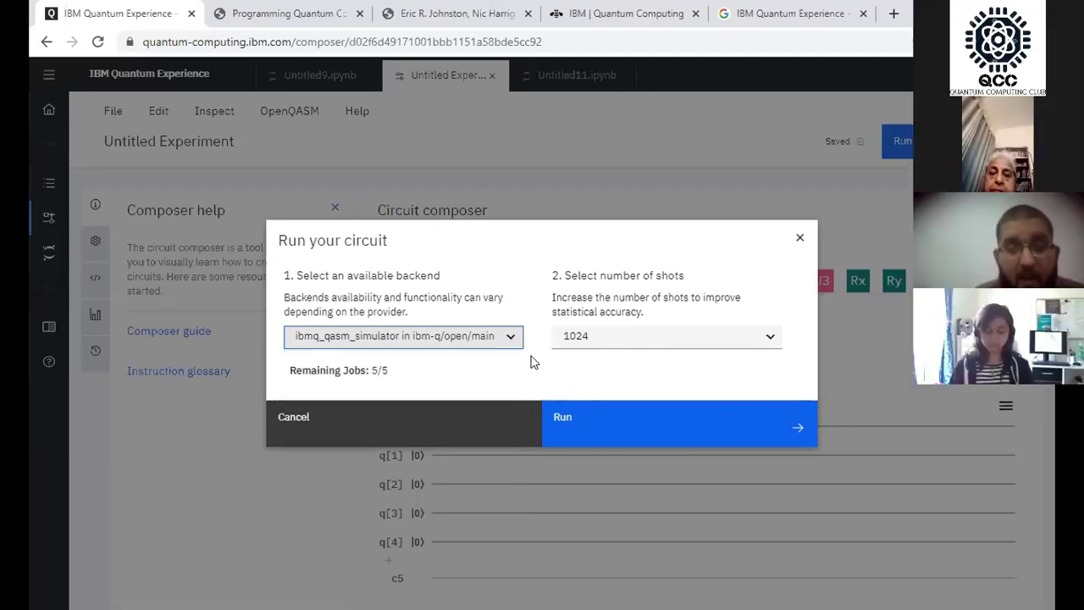
left_click(602, 420)
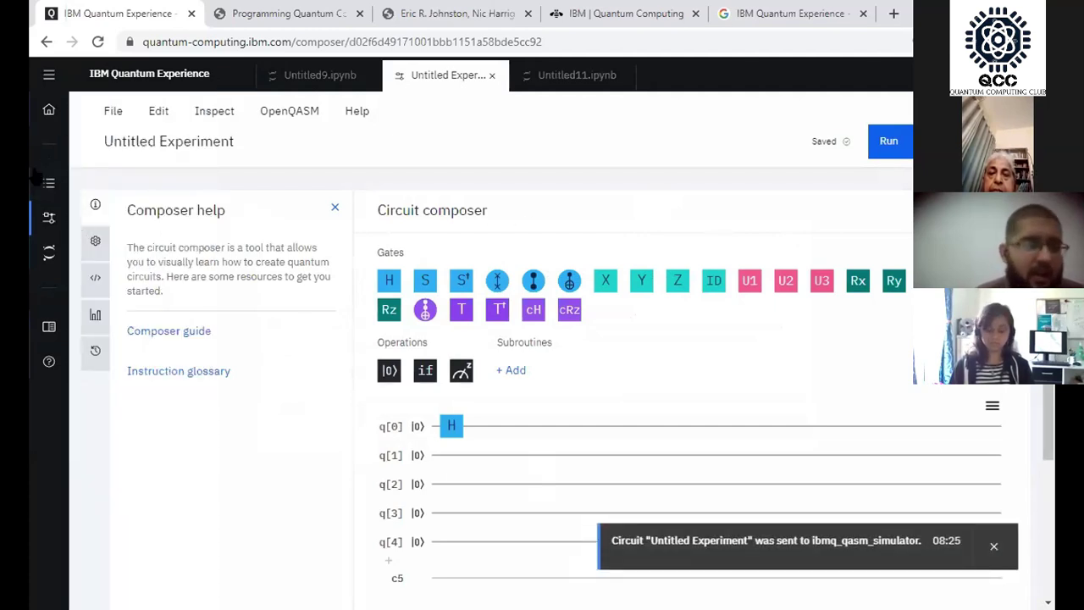
Open the most recent completed job in the results and examine its circuit diagrams and result histogram.
left_click(108, 184)
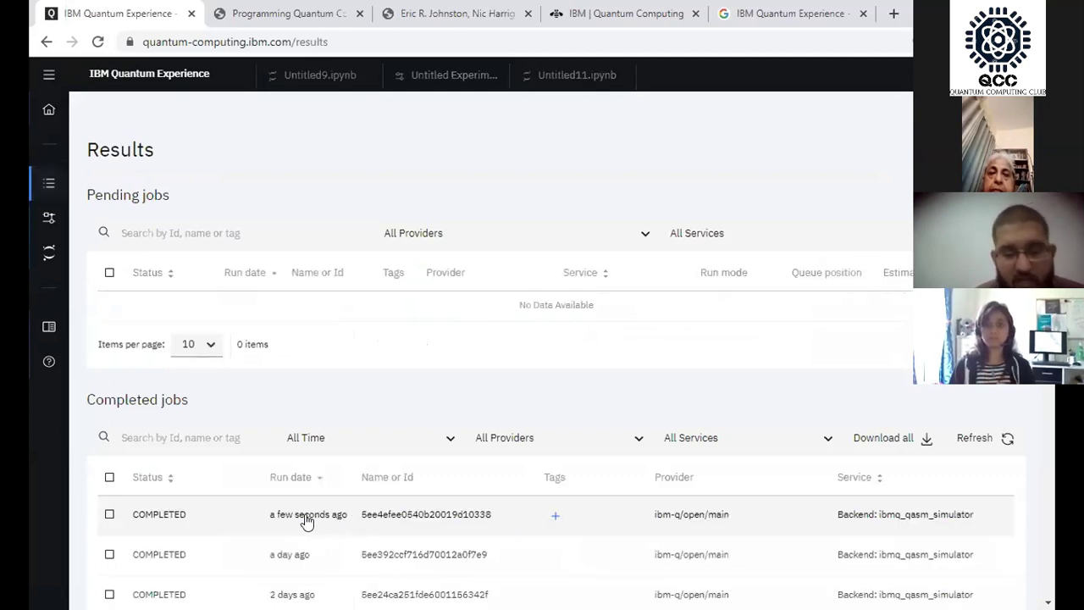
left_click(308, 520)
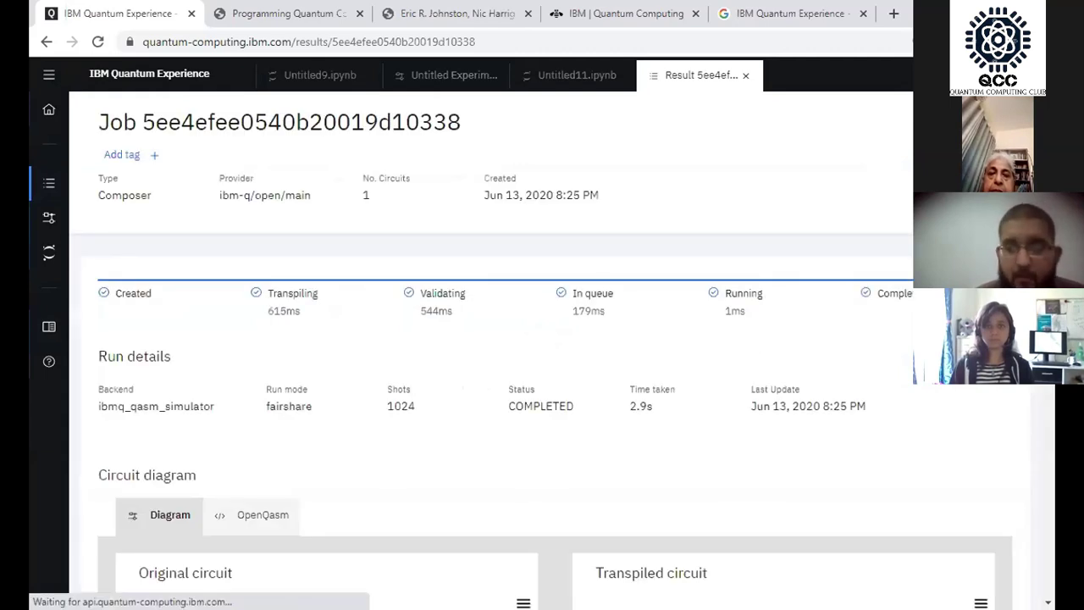
scroll(119, 292, "down", 3)
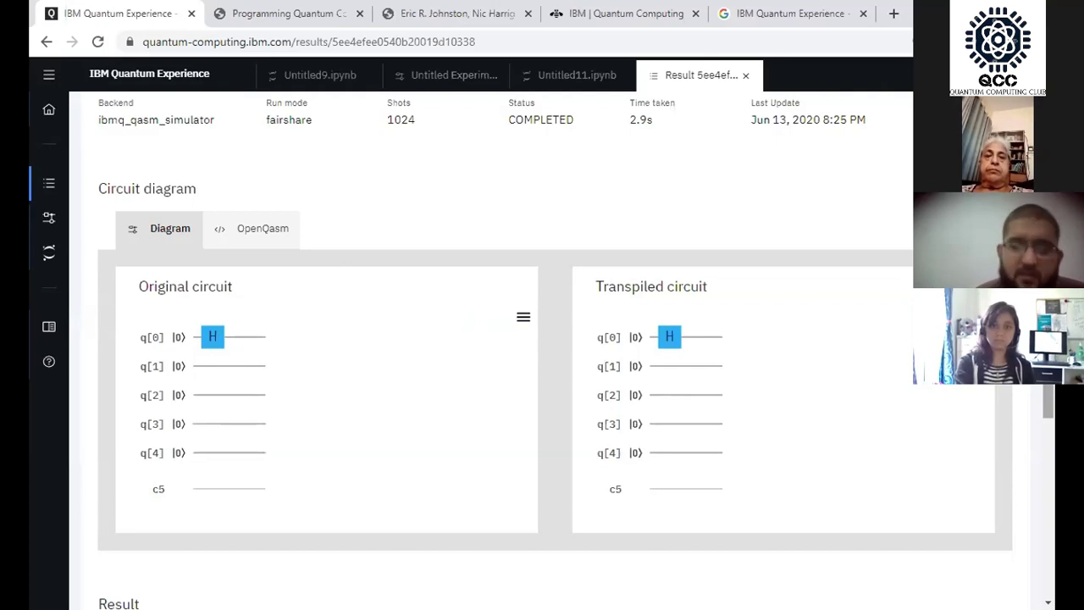
scroll(1054, 418, "down", 3)
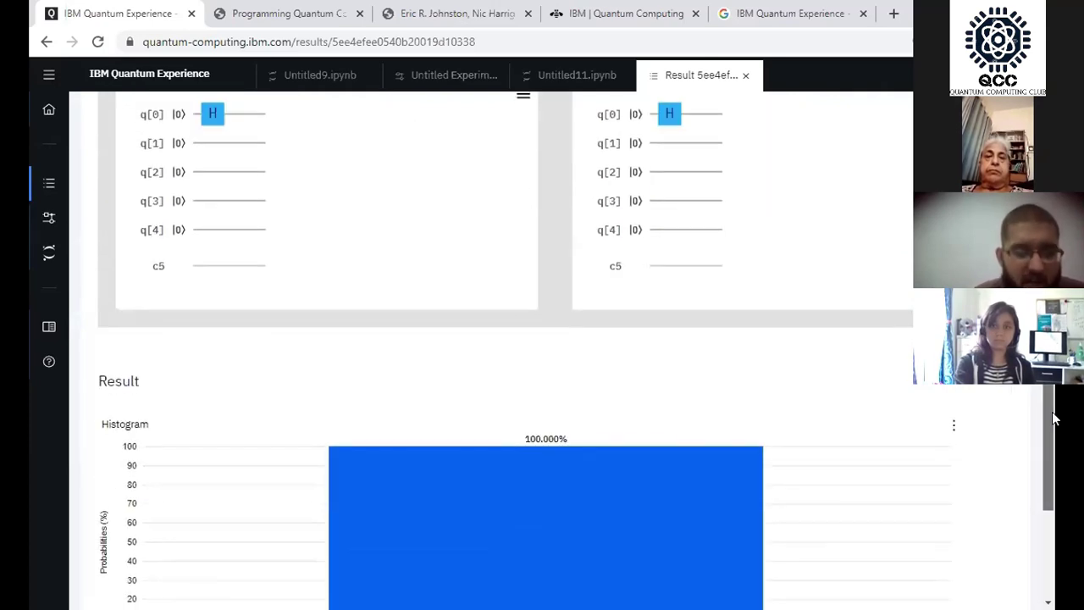
scroll(1054, 418, "down", 2)
mouse_move(421, 316)
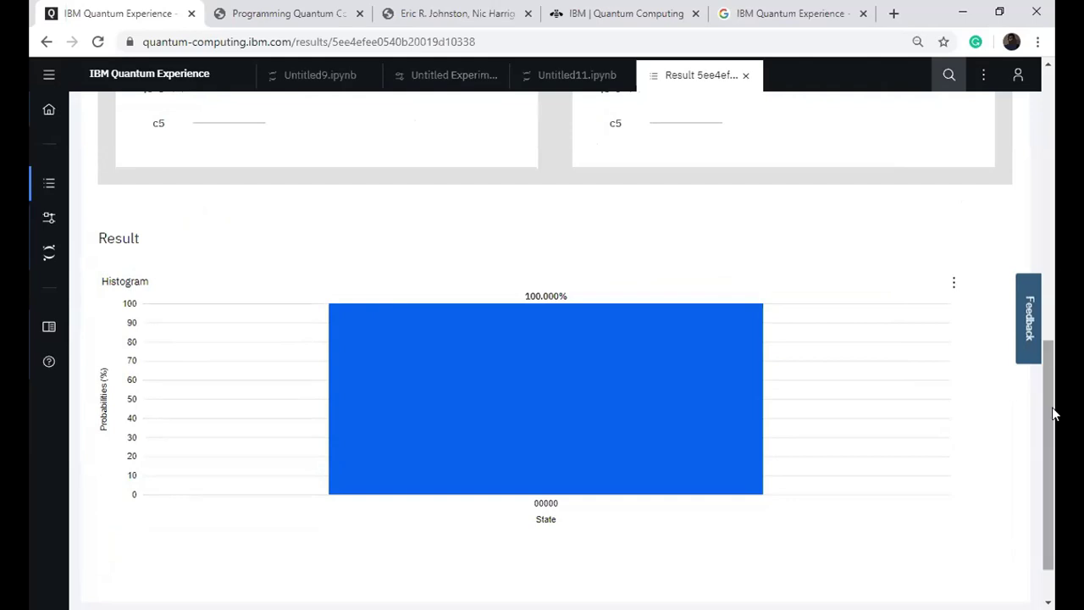
left_click_drag(1053, 413, 1053, 457)
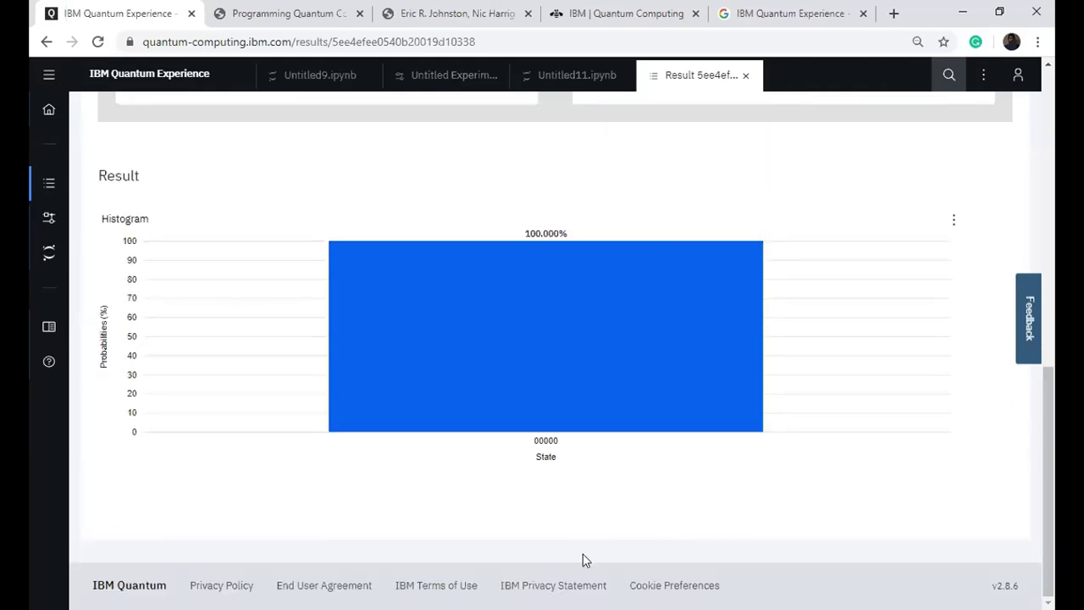